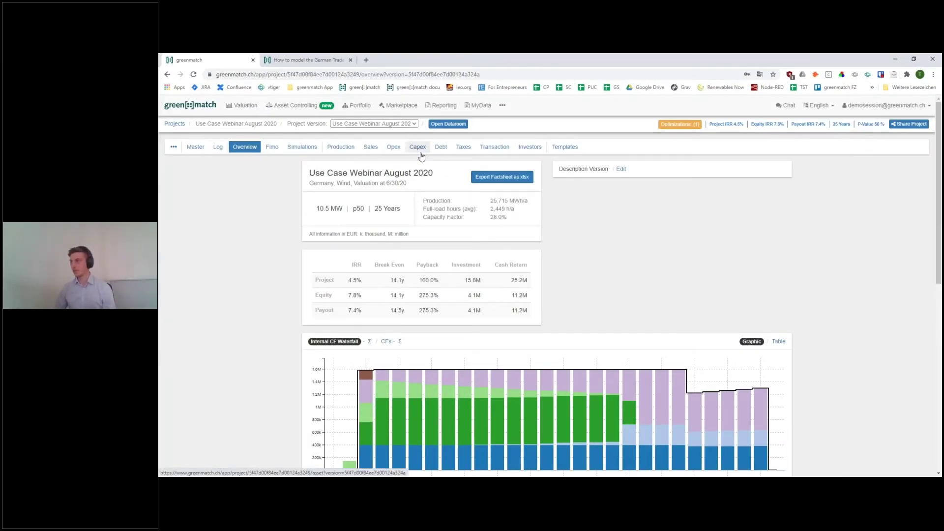
Start a new Capex position for the project after glancing over the overview's cash flow waterfall.
scroll(372, 318, "down", 2)
mouse_move(347, 391)
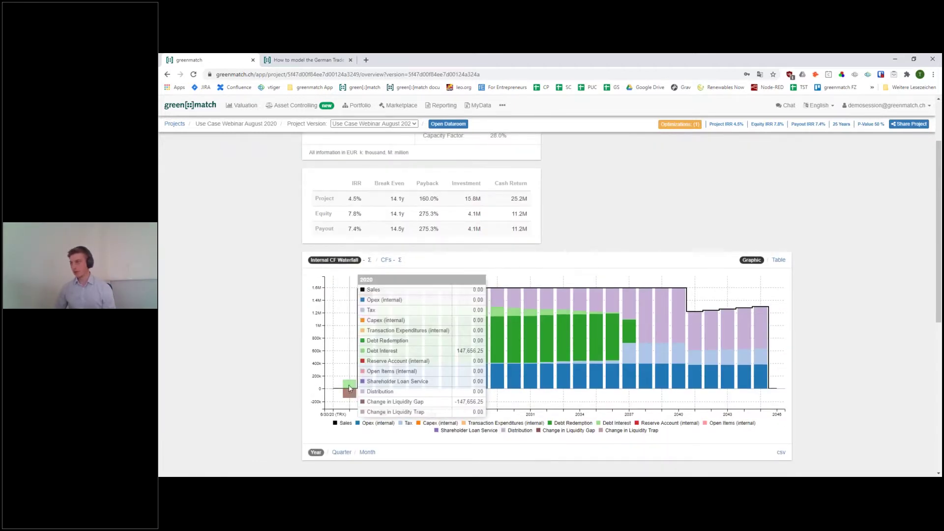
scroll(350, 389, "up", 2)
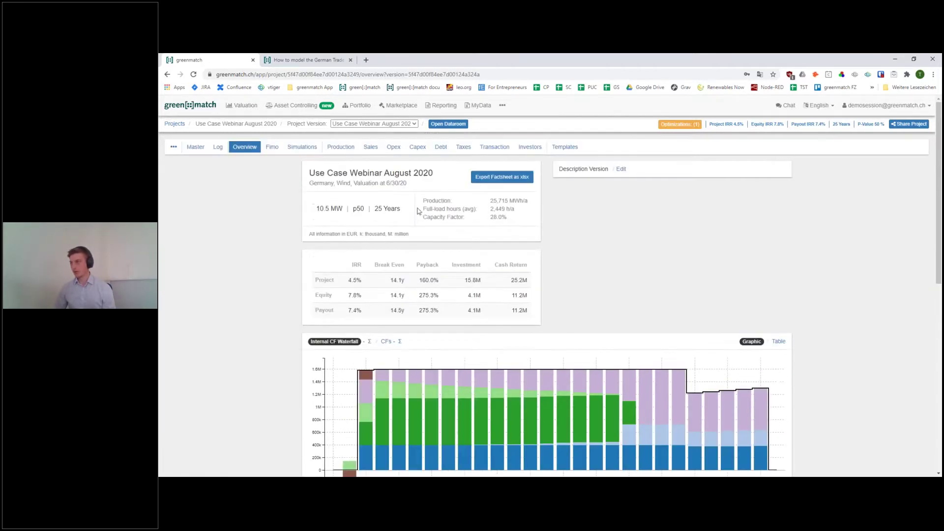
left_click(418, 148)
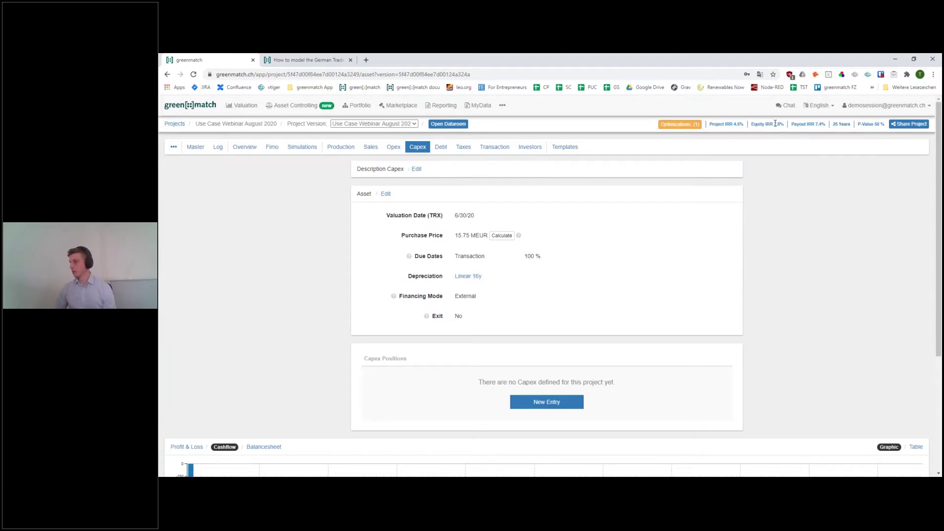
scroll(489, 292, "down", 1)
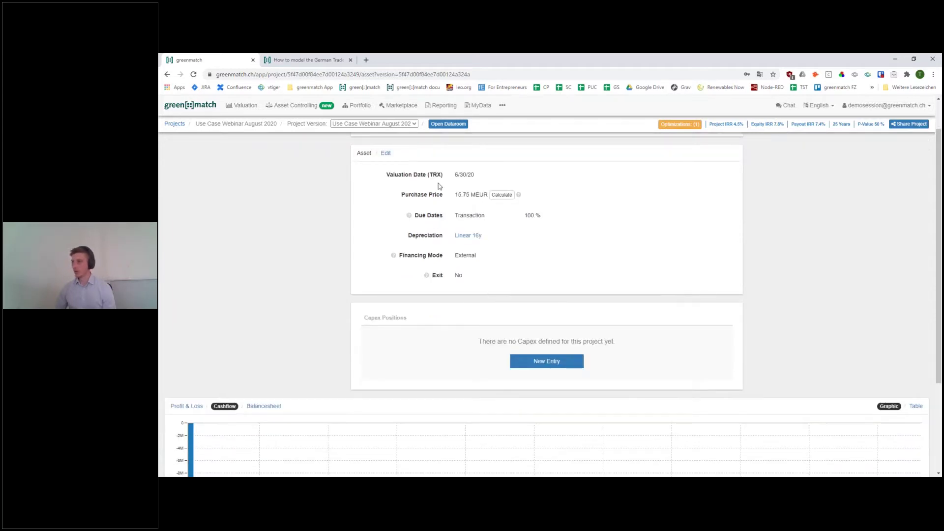
scroll(506, 276, "down", 2)
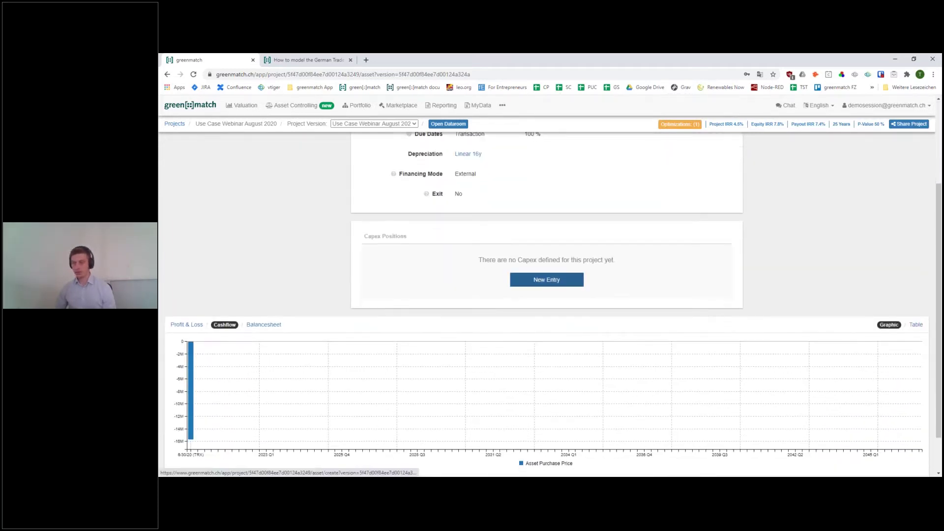
left_click(521, 281)
Name the new Capex position TSA and assign it to the Component Supply category.
left_click(389, 197)
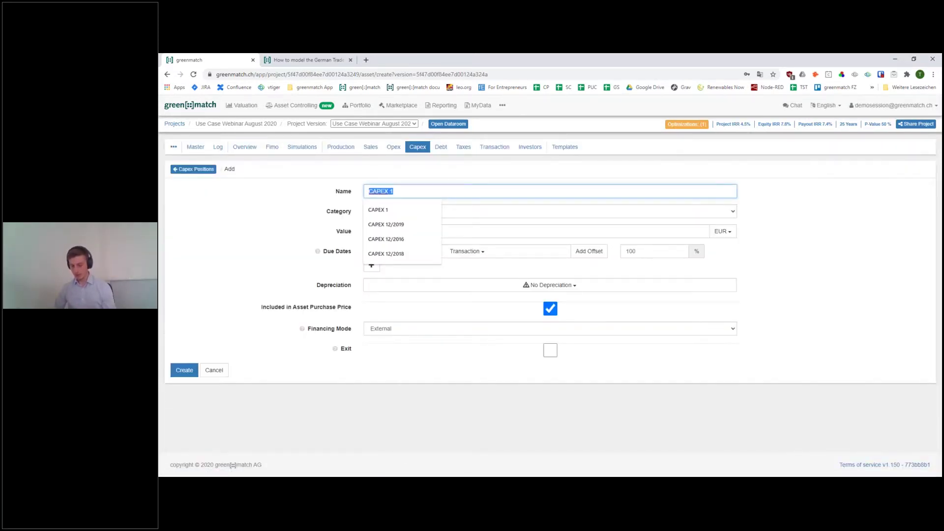
type("TSA")
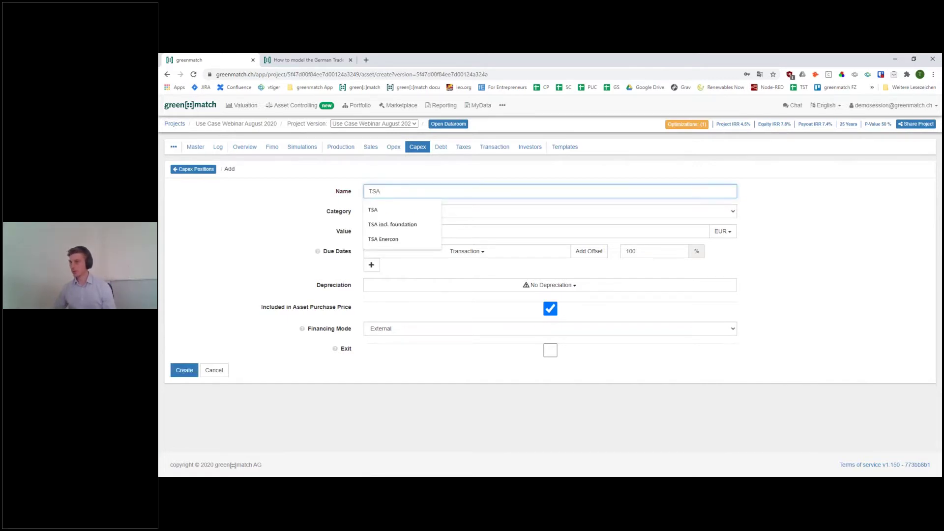
left_click(333, 198)
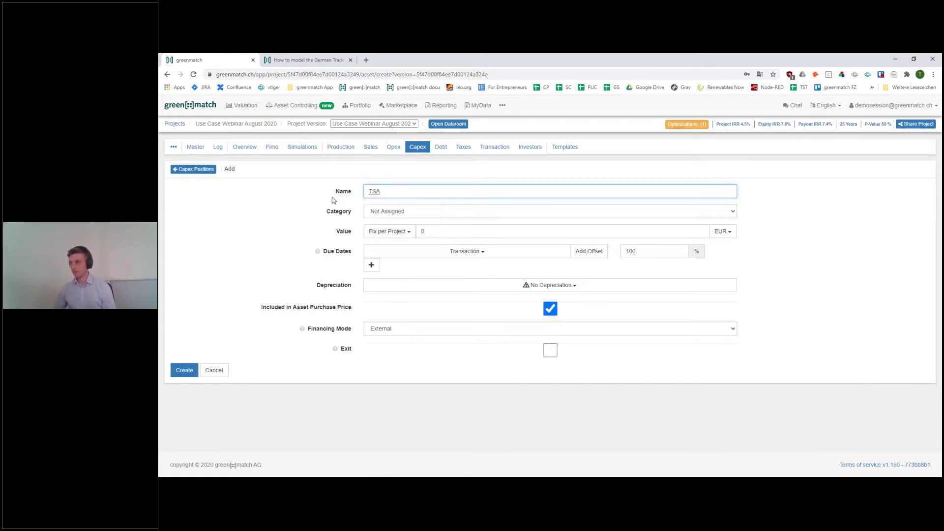
left_click(387, 213)
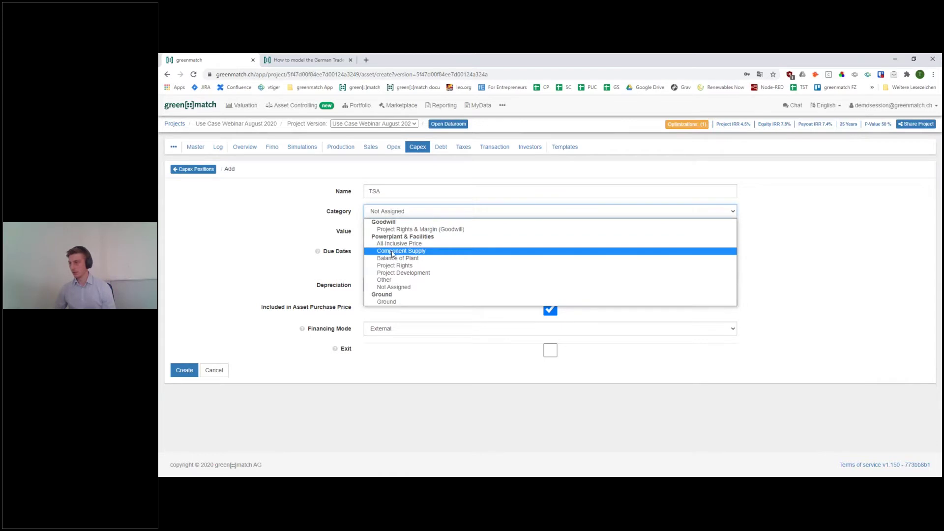
left_click(393, 252)
Set the TSA position's value to 3000000 EUR, fixed per production unit.
left_click(388, 232)
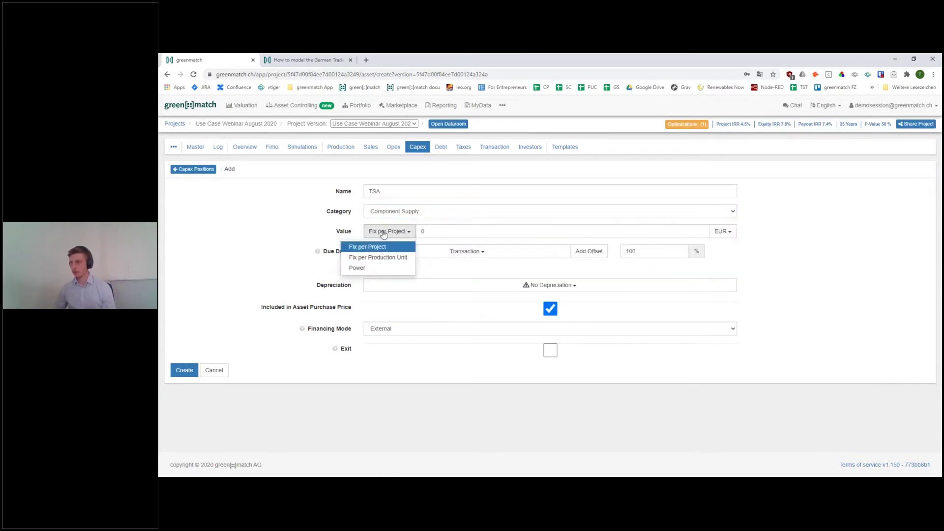
left_click(372, 260)
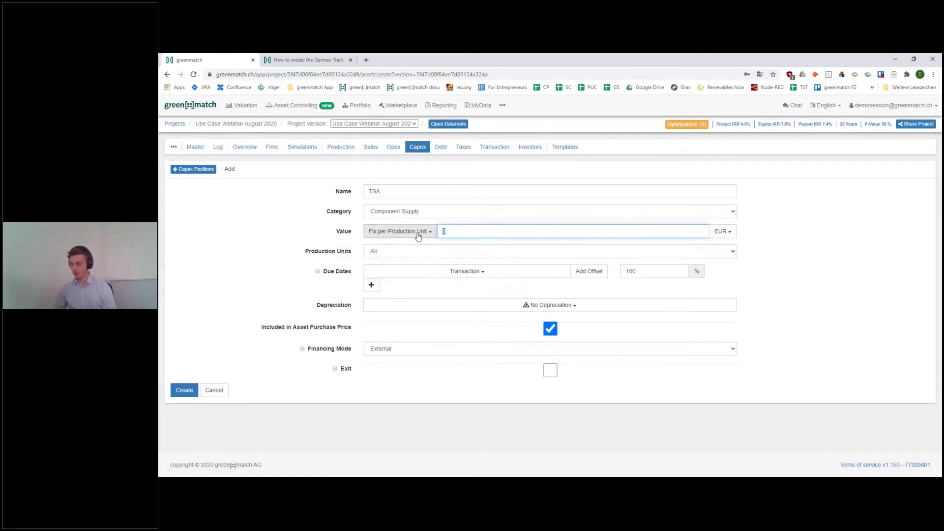
type("300000")
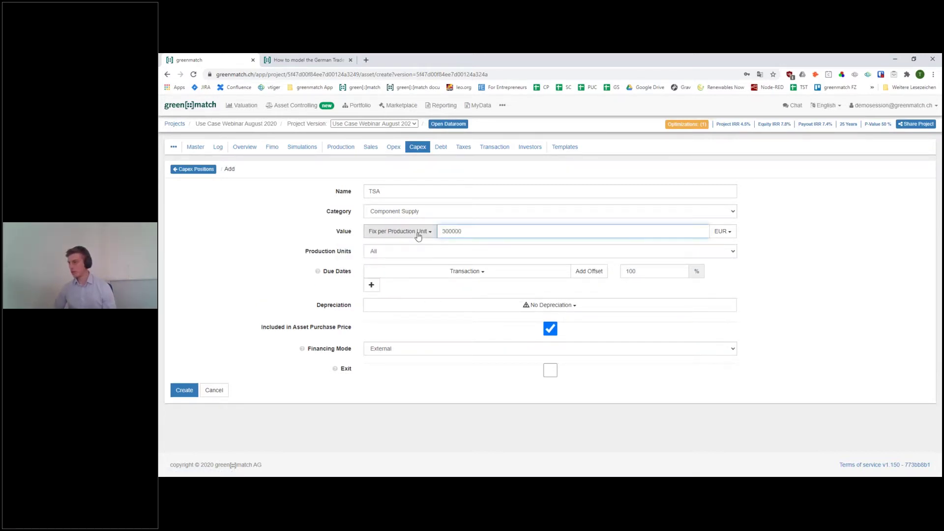
type("0")
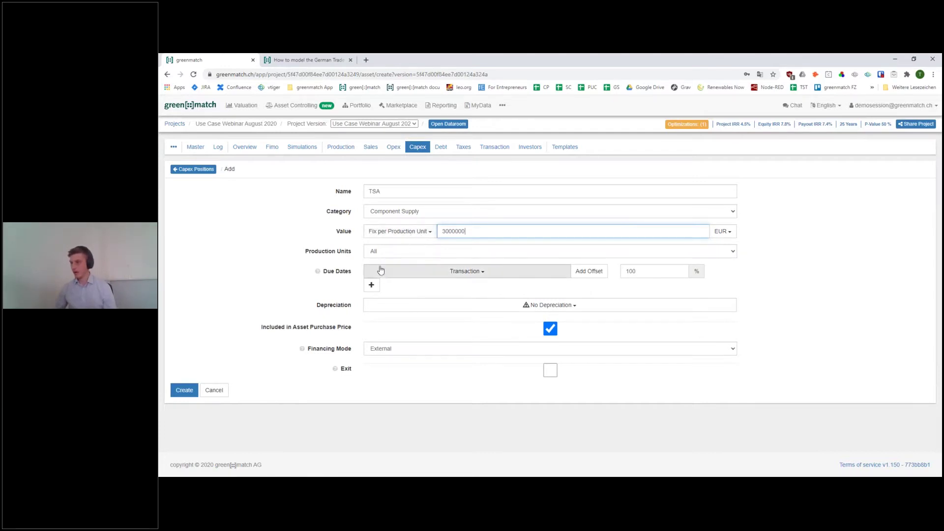
Add a second due date at the earliest start of all production units with a 40 % share.
left_click_drag(323, 271, 353, 278)
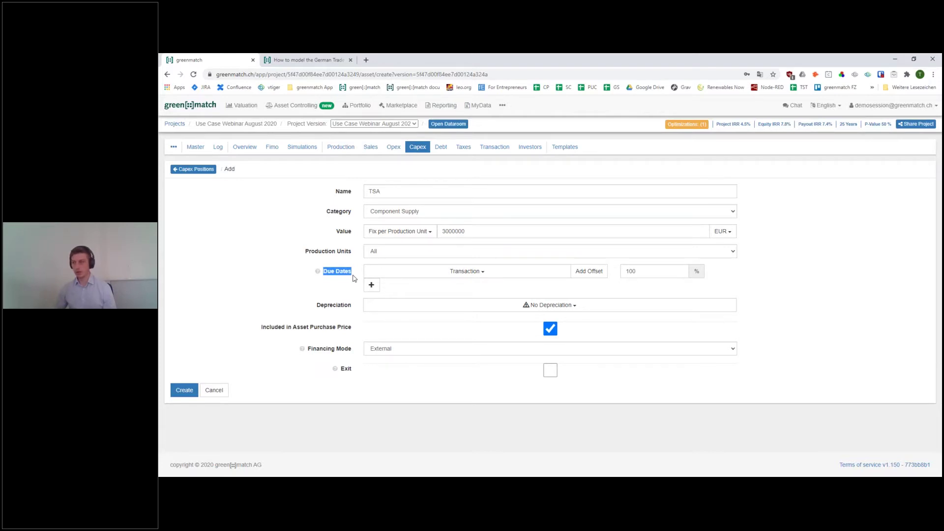
left_click(352, 279)
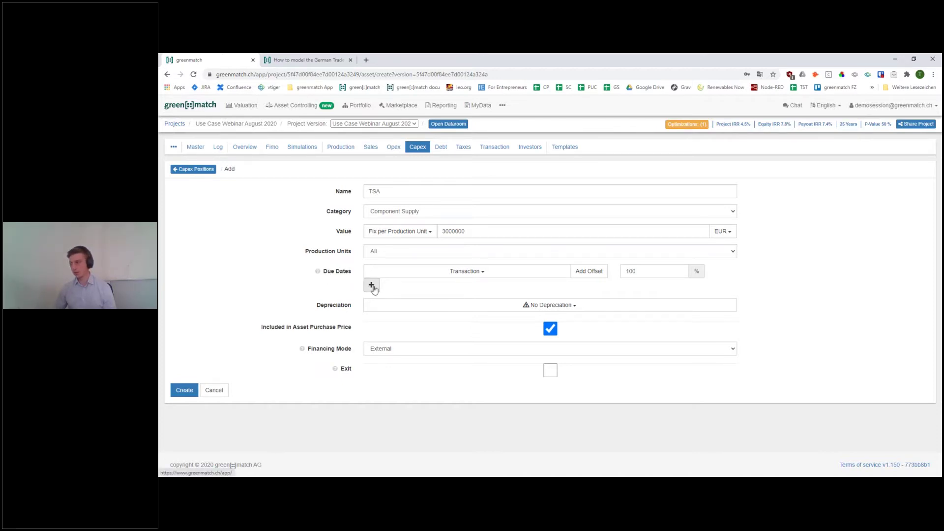
left_click(372, 286)
left_click(433, 289)
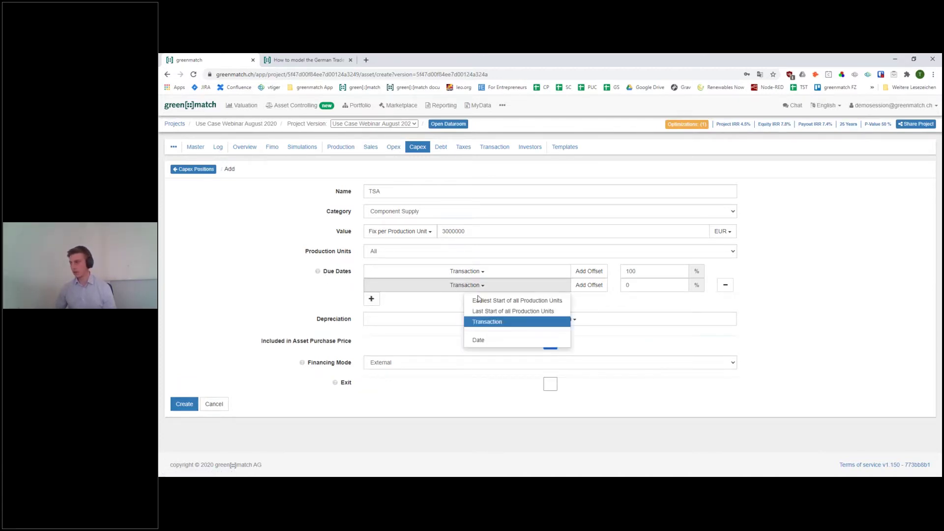
left_click(497, 299)
left_click(649, 286)
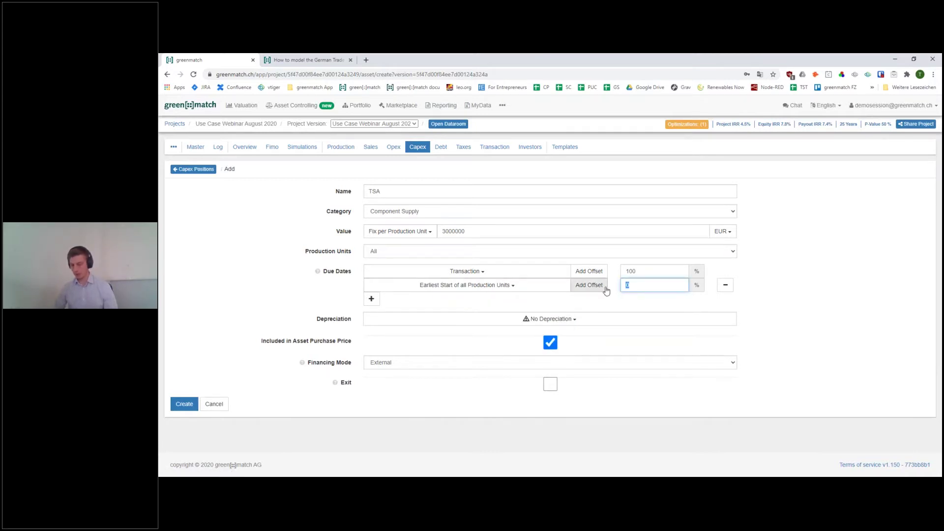
type("40")
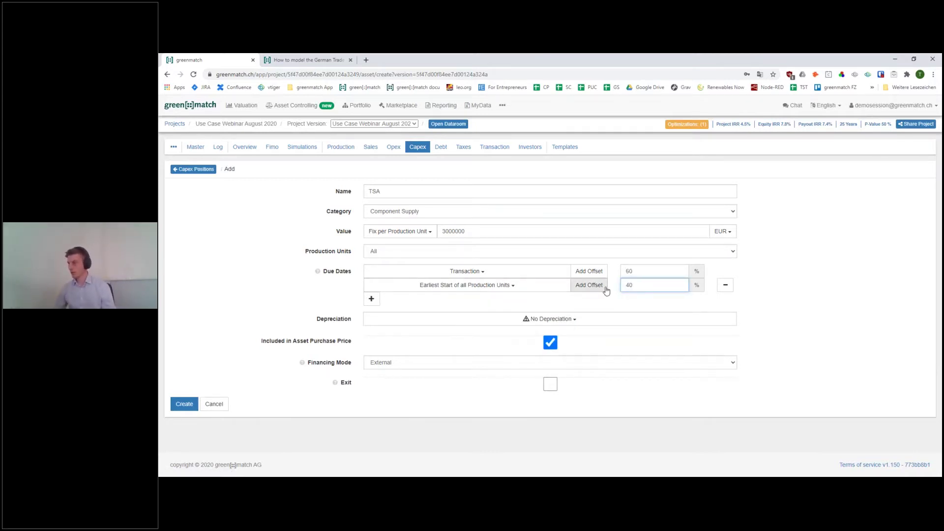
Add a third due date 3 months after the earliest start of all production units with a 5 % share.
left_click(371, 299)
left_click(437, 301)
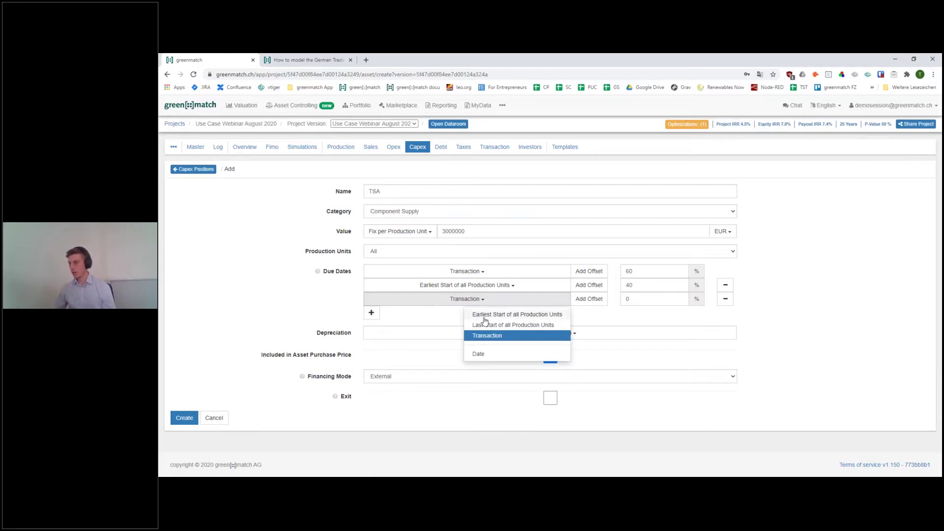
left_click(488, 317)
left_click(588, 299)
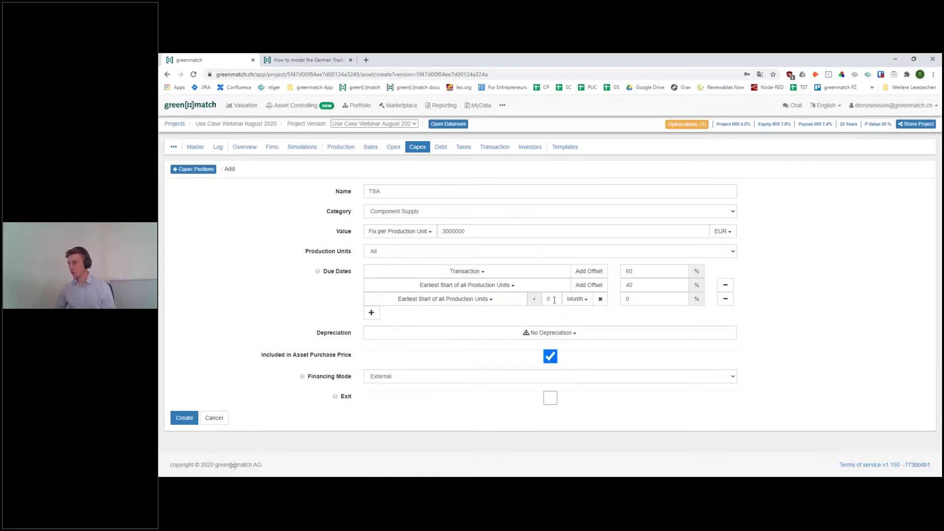
type("3")
key("Tab")
key("Tab")
key("Tab")
type("5")
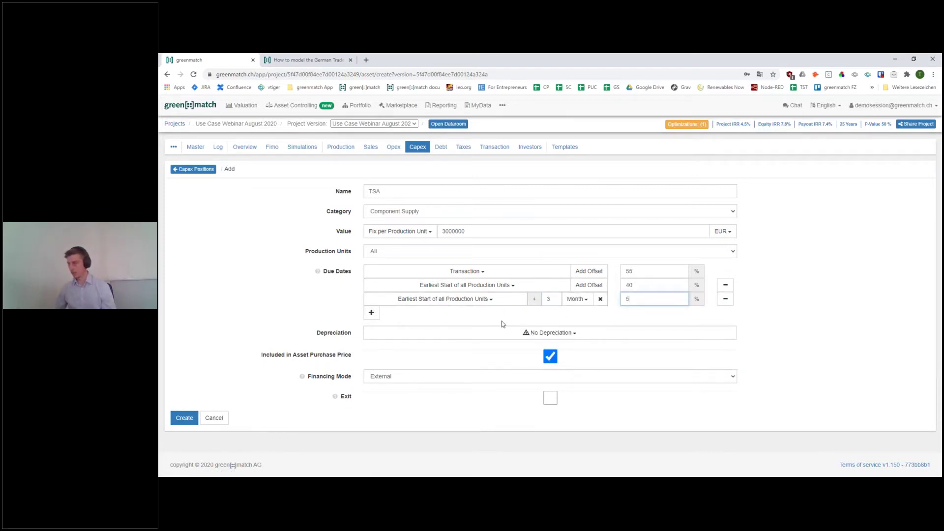
Add a fourth due date defined by a calendar date and show its month choices.
left_click(372, 313)
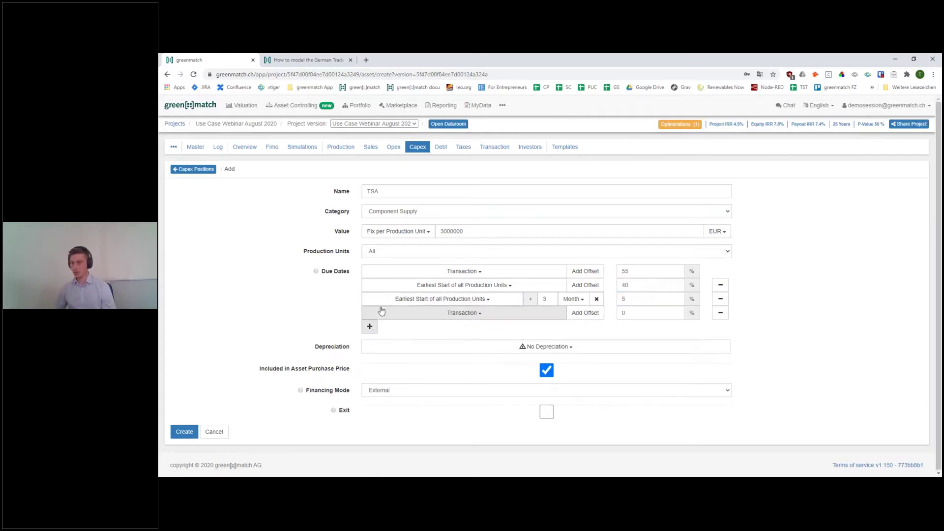
left_click(461, 315)
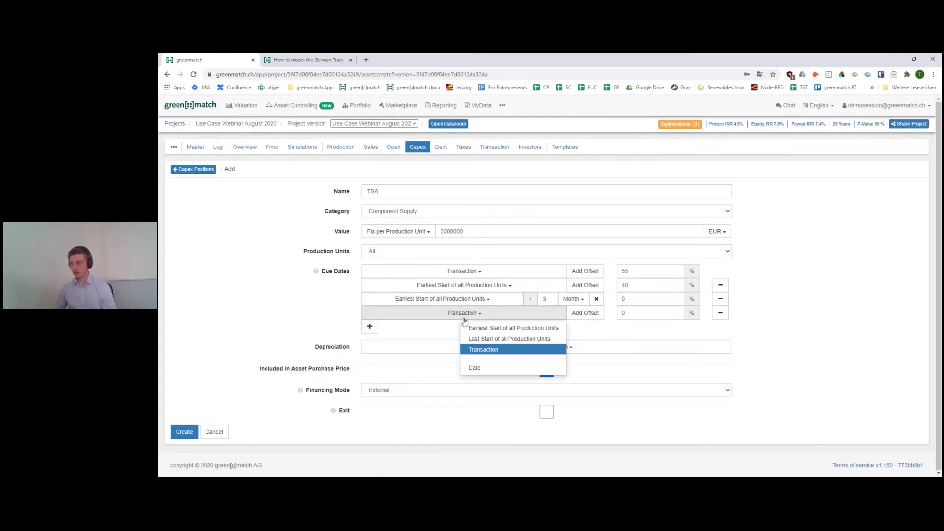
left_click(477, 370)
left_click(401, 313)
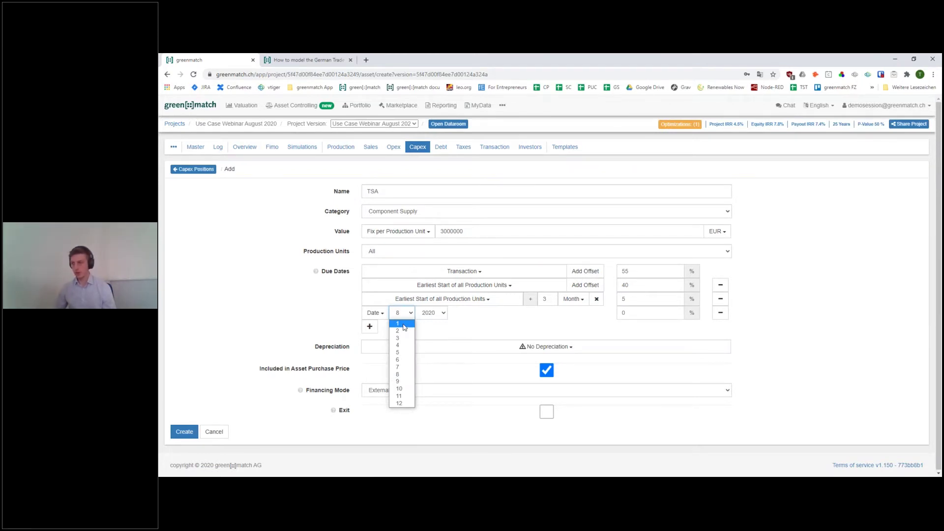
Remove the calendar-date due date and the due date with the 3-month offset.
left_click(721, 315)
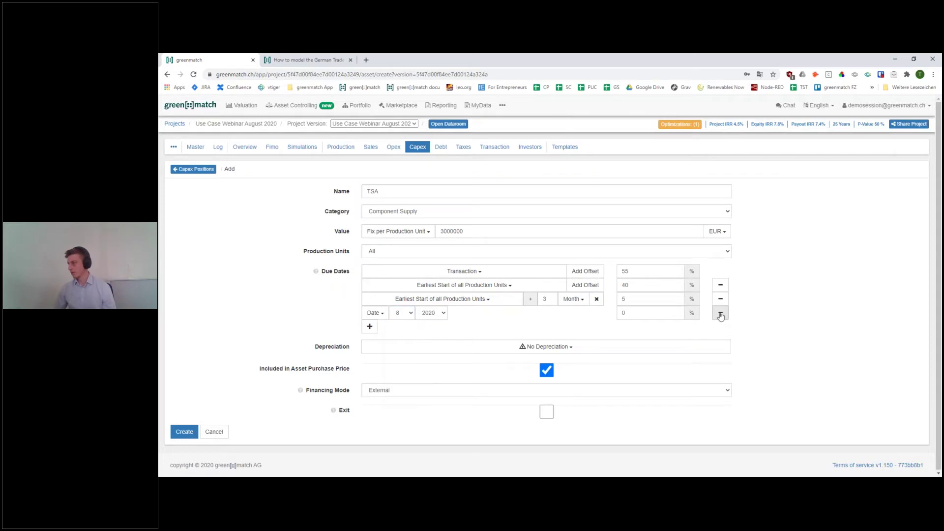
left_click(721, 314)
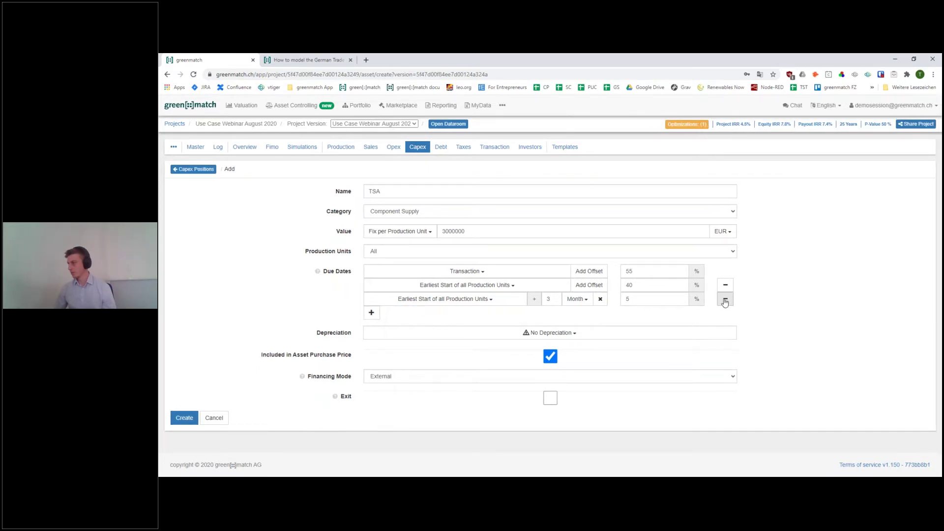
left_click(725, 300)
Assign the Linear 16y depreciation to the TSA position and create it.
left_click(546, 321)
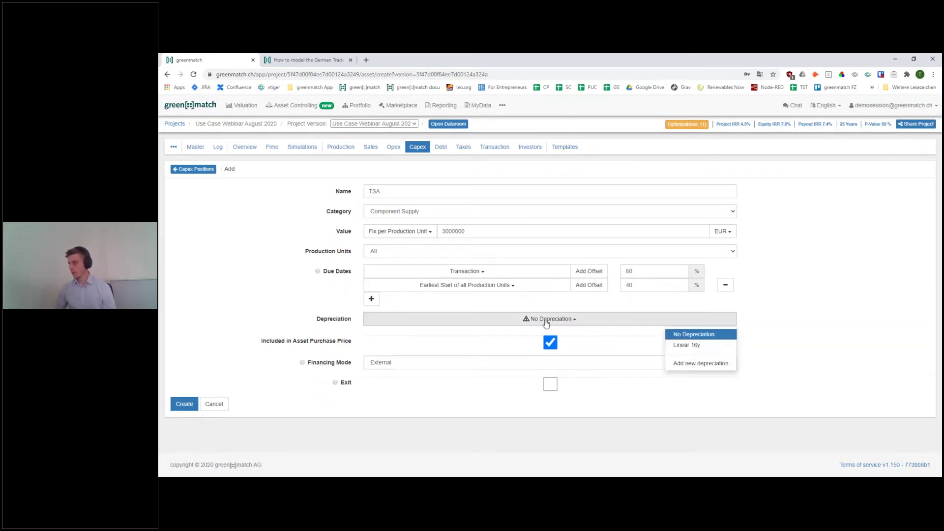
left_click(698, 347)
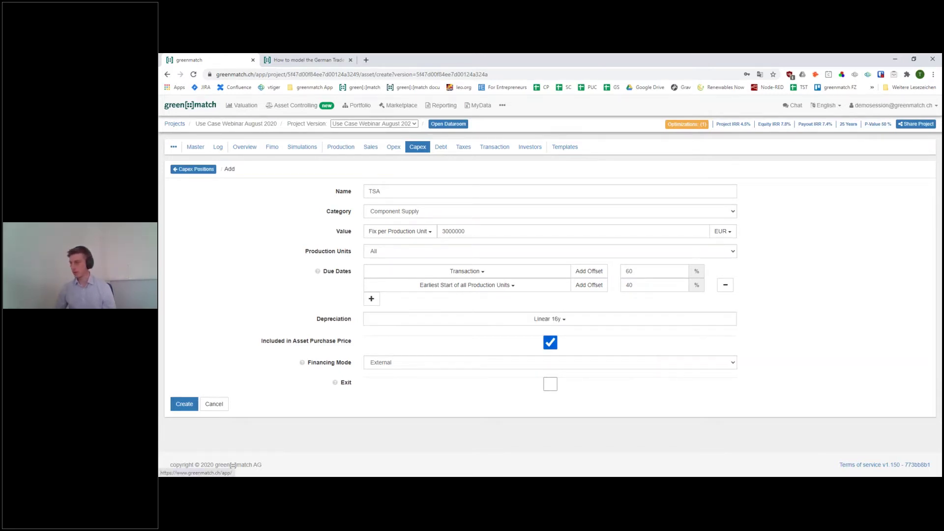
left_click(191, 405)
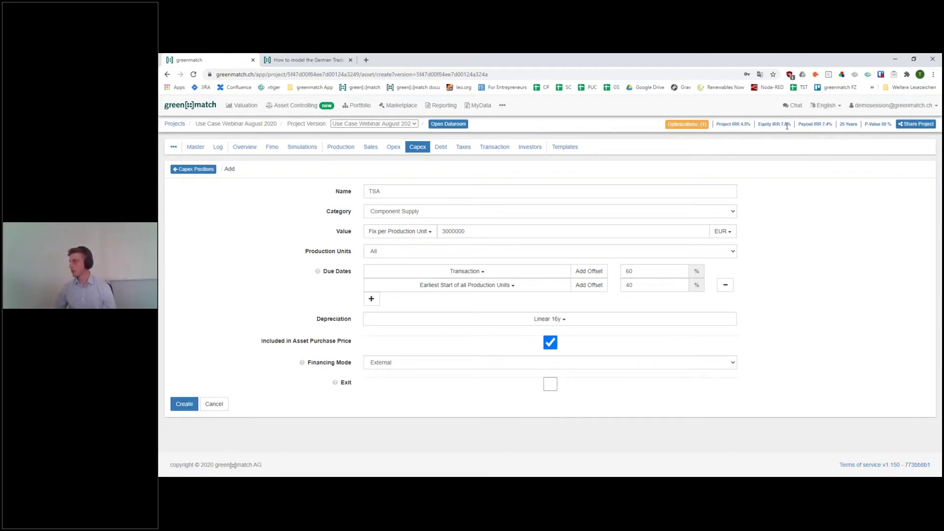
left_click(187, 405)
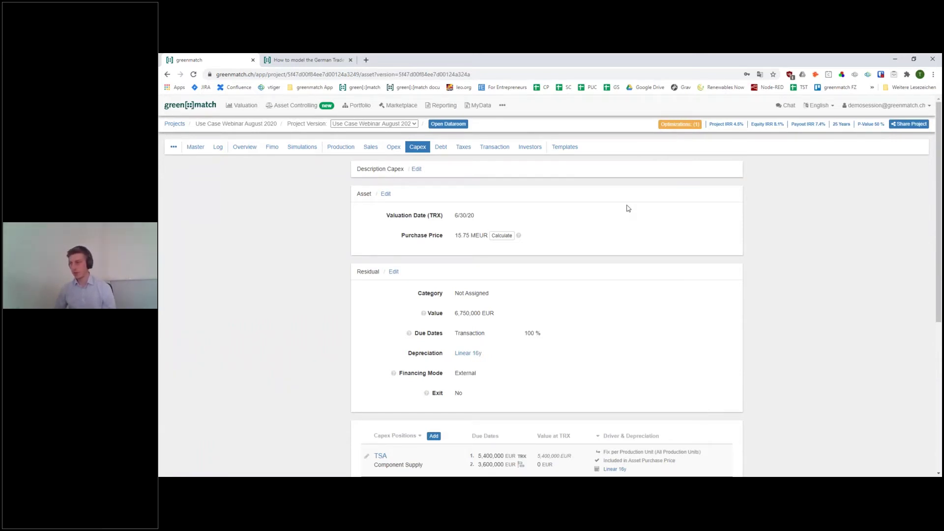
Examine the residual, the TSA position's due-date amounts and the cashflow chart in the Capex section.
scroll(327, 302, "down", 5)
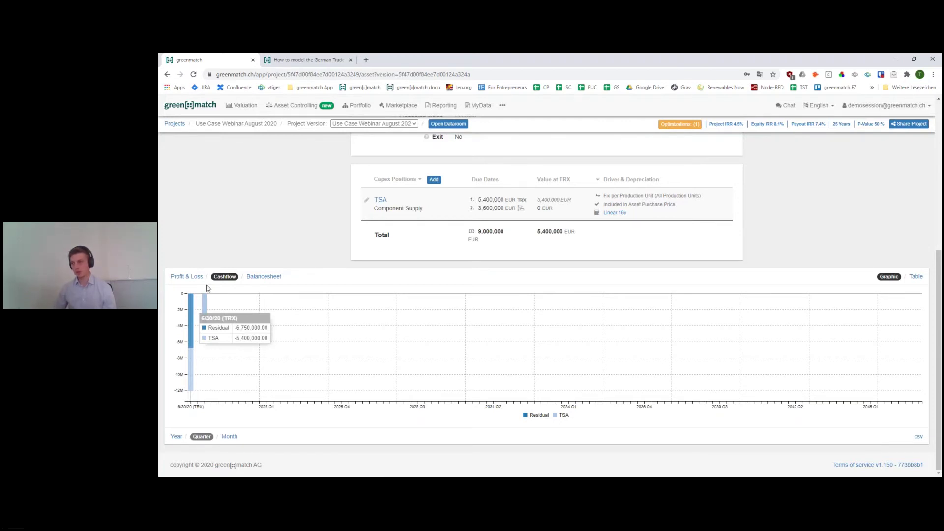
scroll(246, 246, "up", 3)
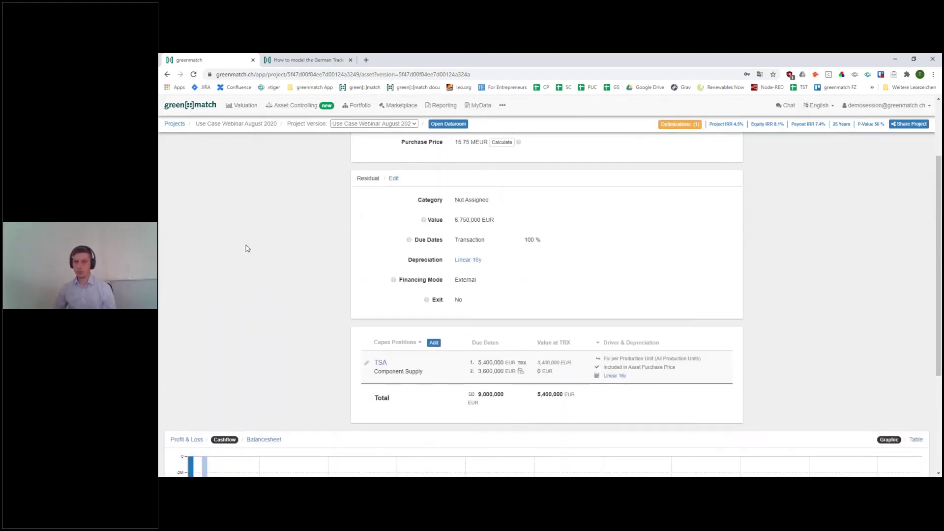
scroll(247, 248, "up", 2)
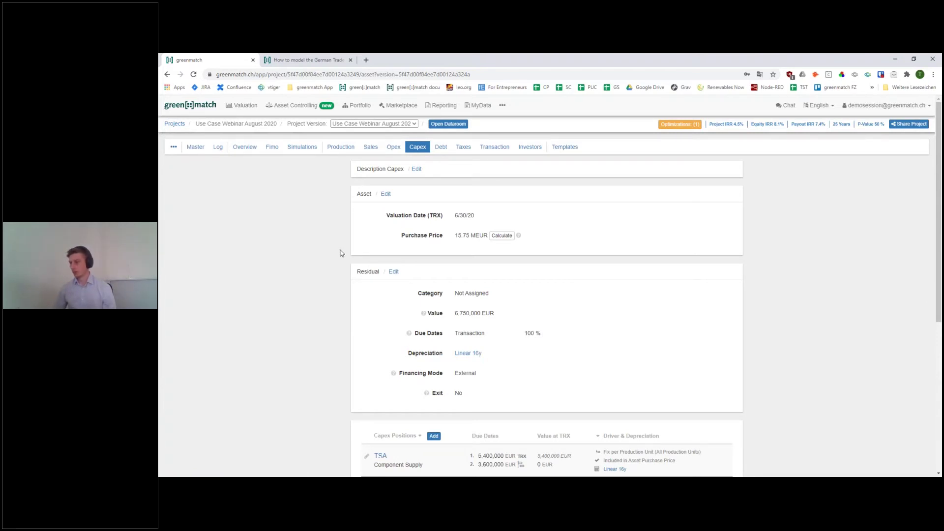
scroll(340, 252, "down", 2)
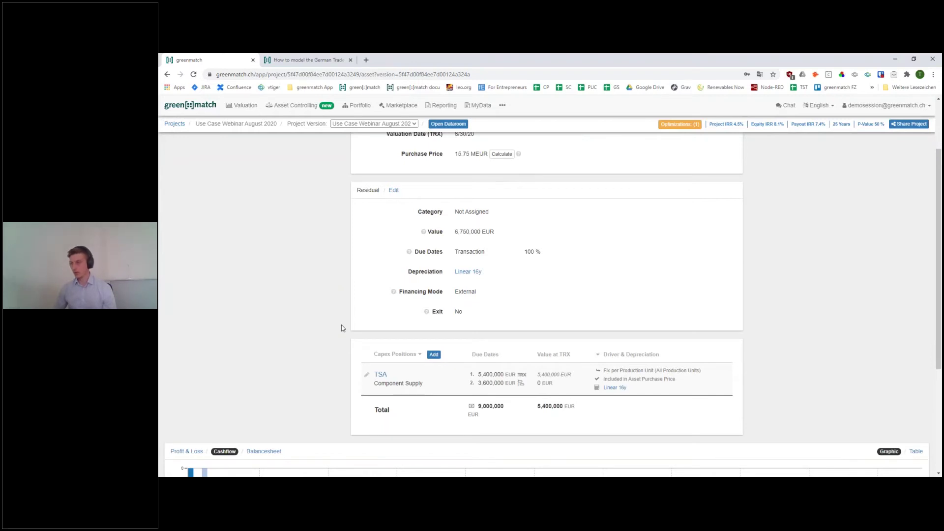
scroll(341, 327, "up", 2)
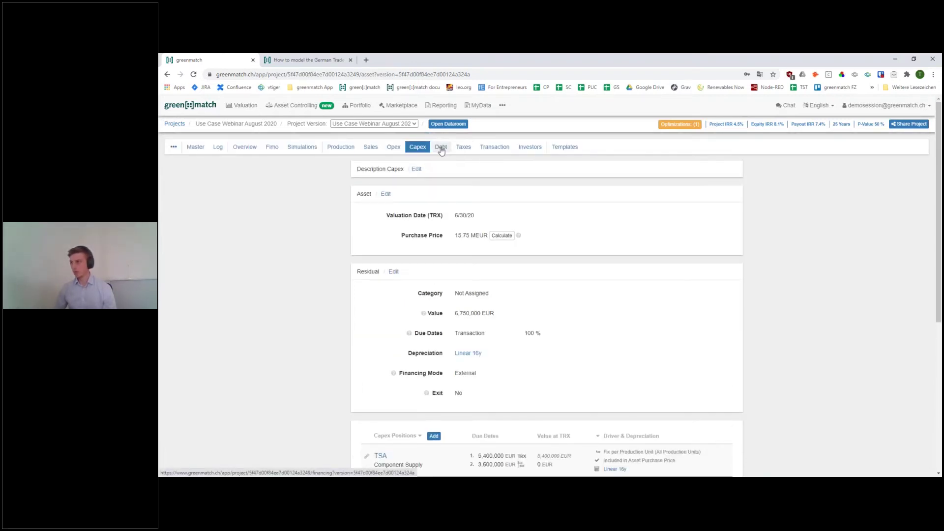
Open the Bank Loan in the Debt section for editing and change its loan type to Construction Loan.
left_click(441, 148)
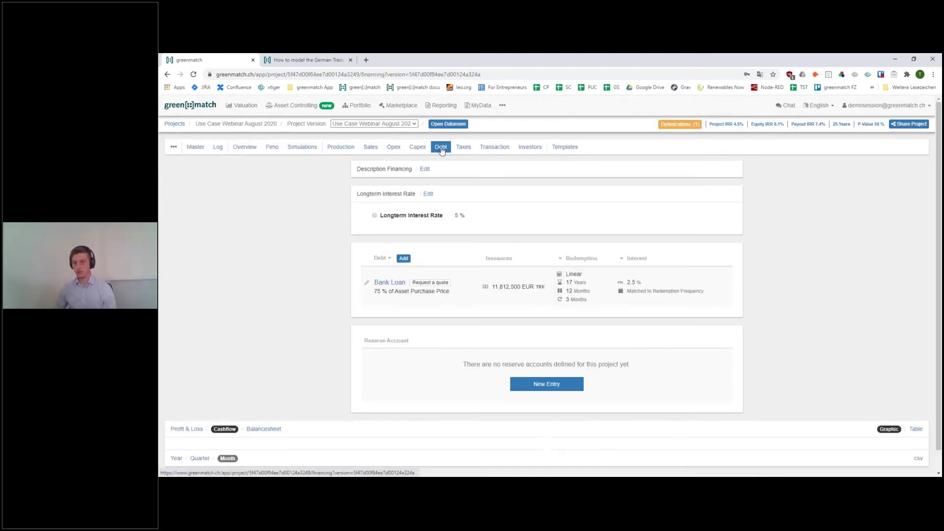
left_click(366, 286)
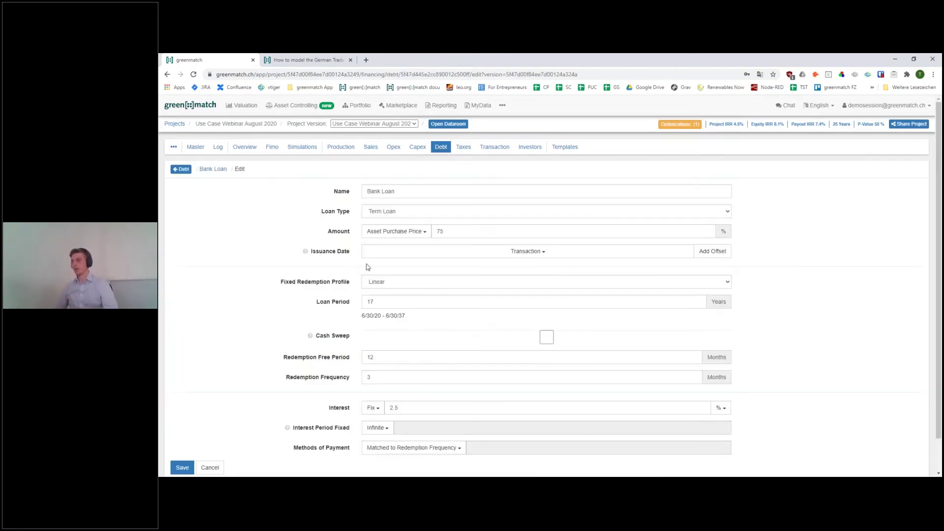
left_click(388, 212)
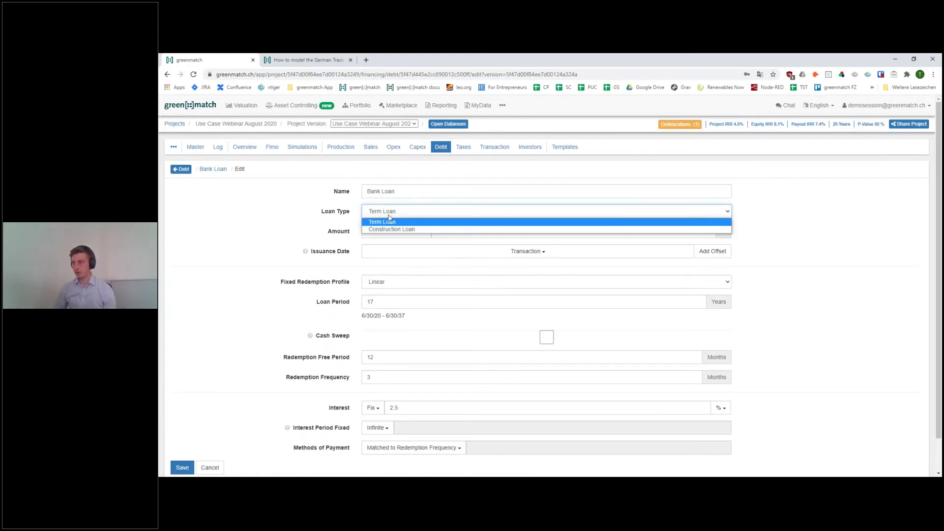
left_click(390, 229)
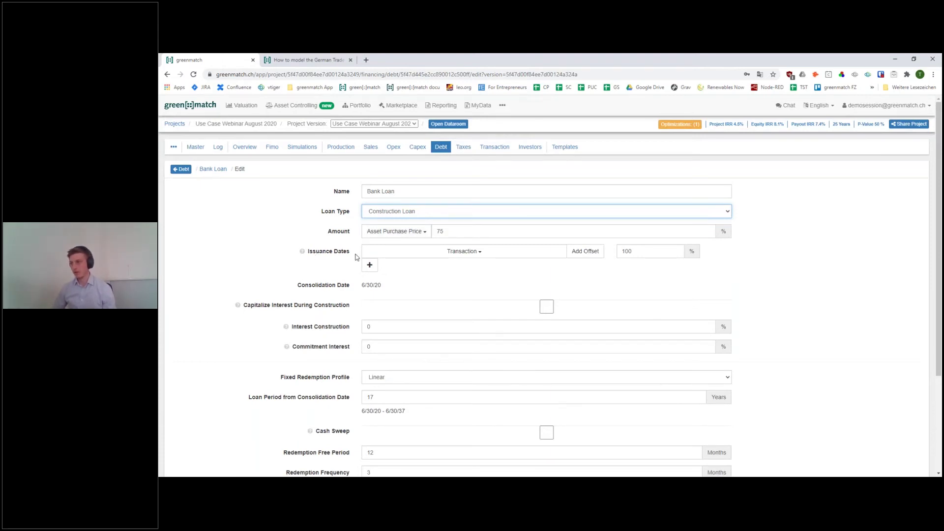
Add a second issuance date at the Earliest Start of all Production Units with a 30 % share.
left_click(370, 265)
left_click(416, 266)
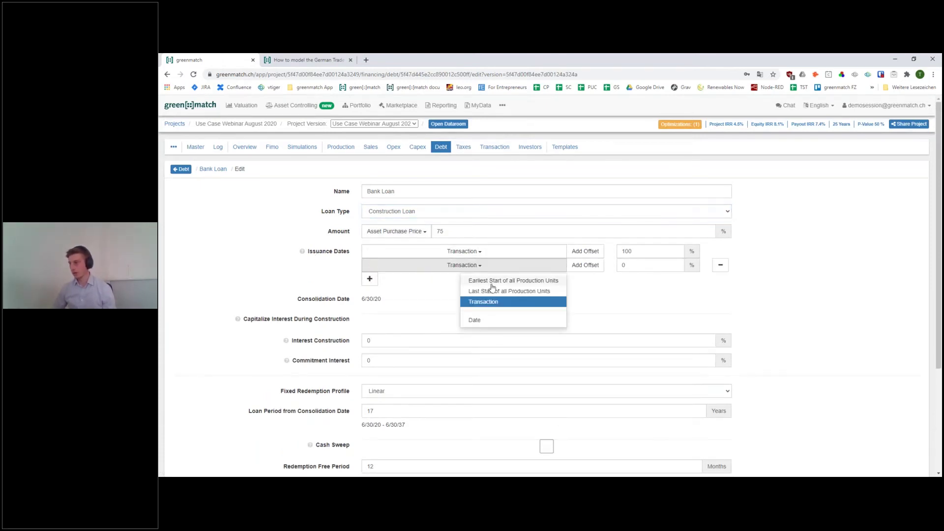
left_click(492, 278)
key("Tab")
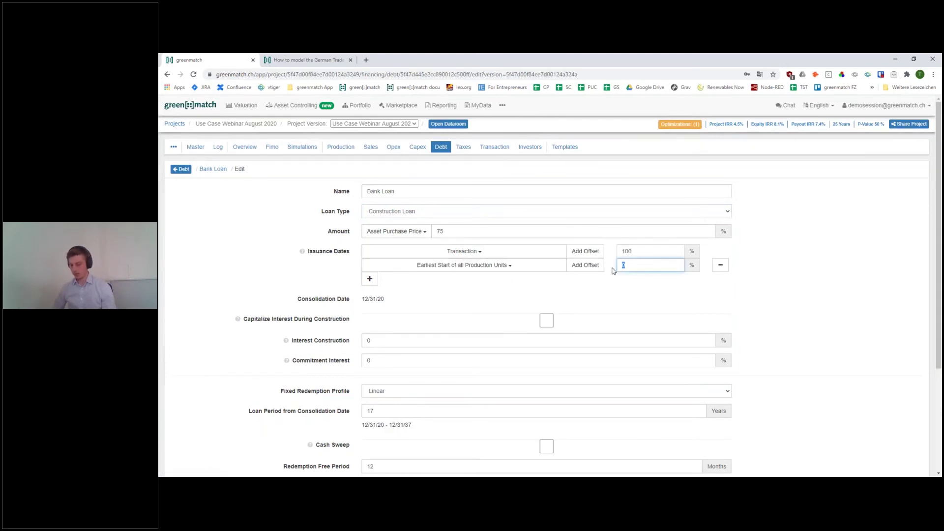
type("30")
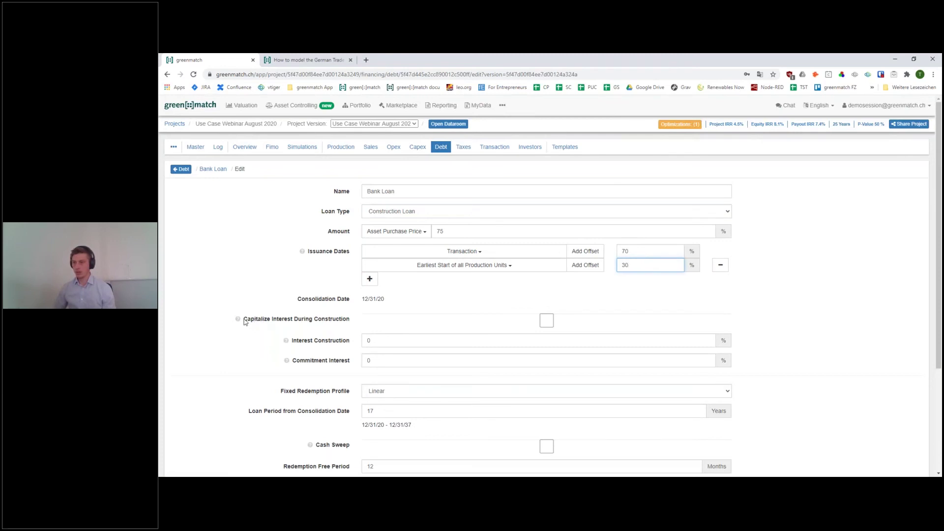
Enable capitalizing interest during construction and set the construction interest to 3.5 %.
left_click_drag(243, 320, 347, 324)
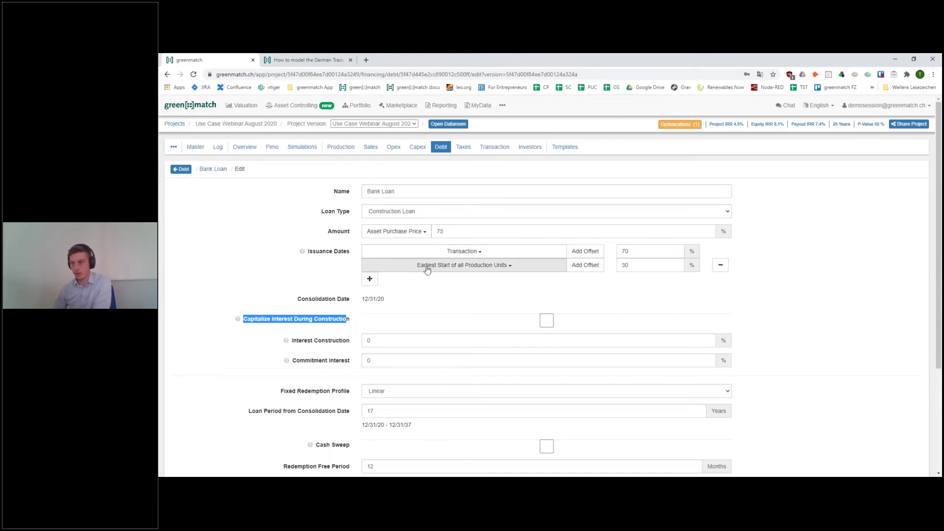
left_click(332, 322)
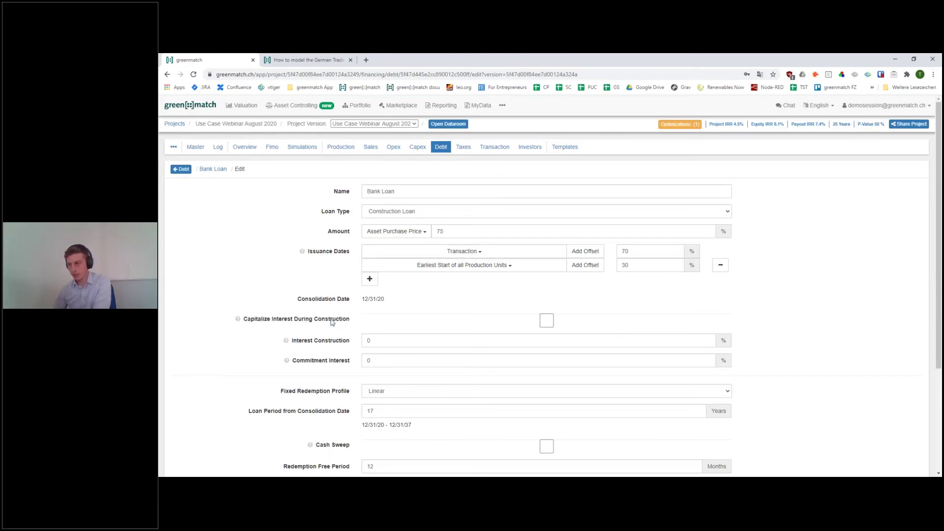
left_click(546, 321)
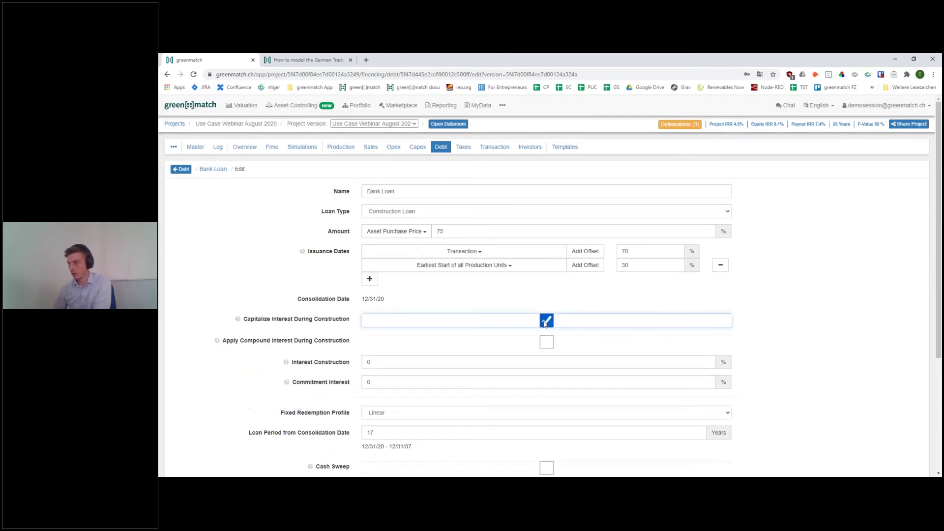
double_click(366, 364)
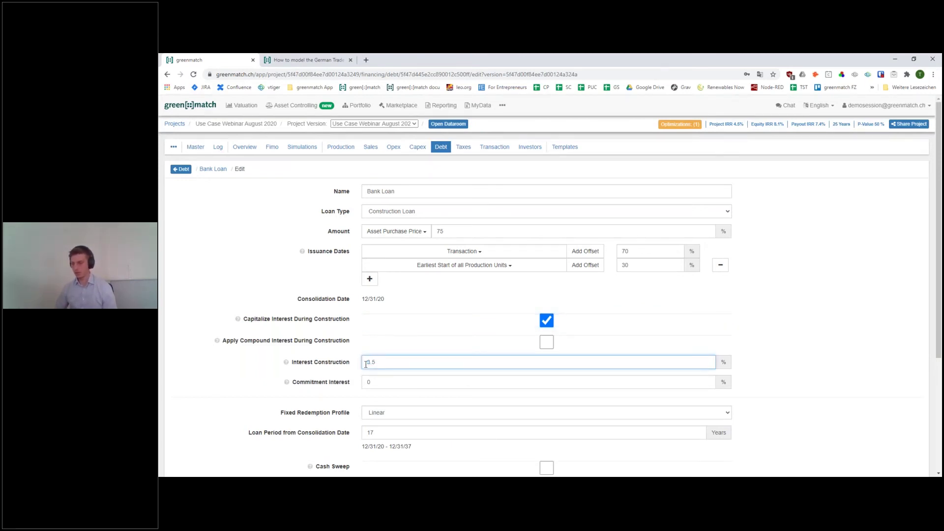
Show the explanation of the commitment interest, set that rate to 3.5 % and save the Bank Loan.
scroll(366, 364, "down", 1)
key("Tab")
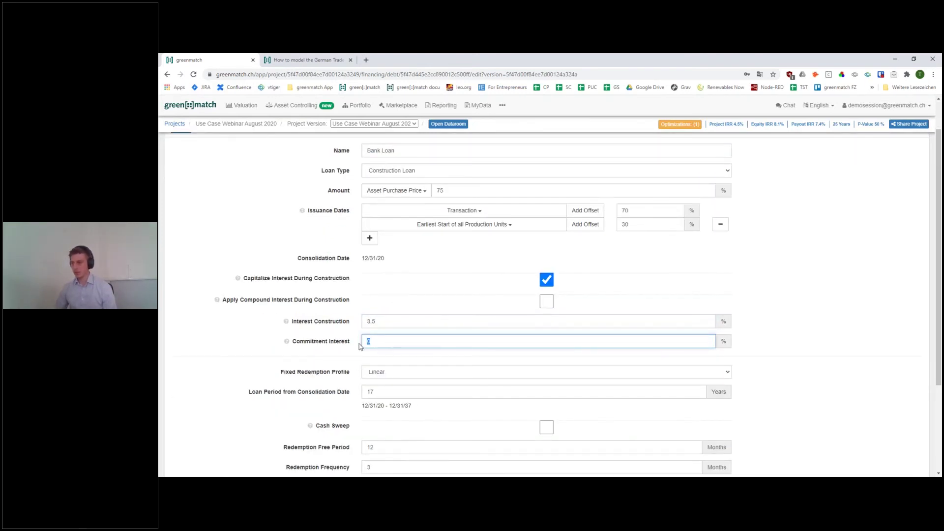
left_click(287, 341)
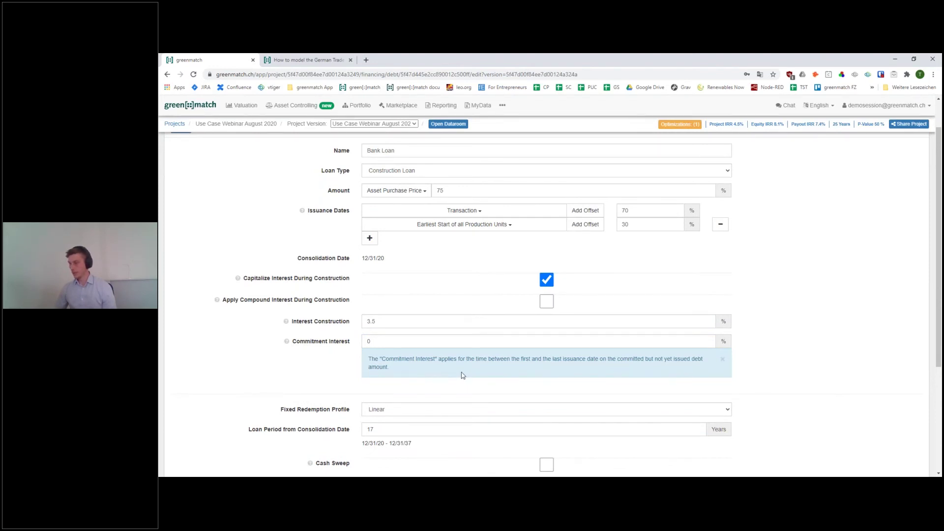
left_click(378, 340)
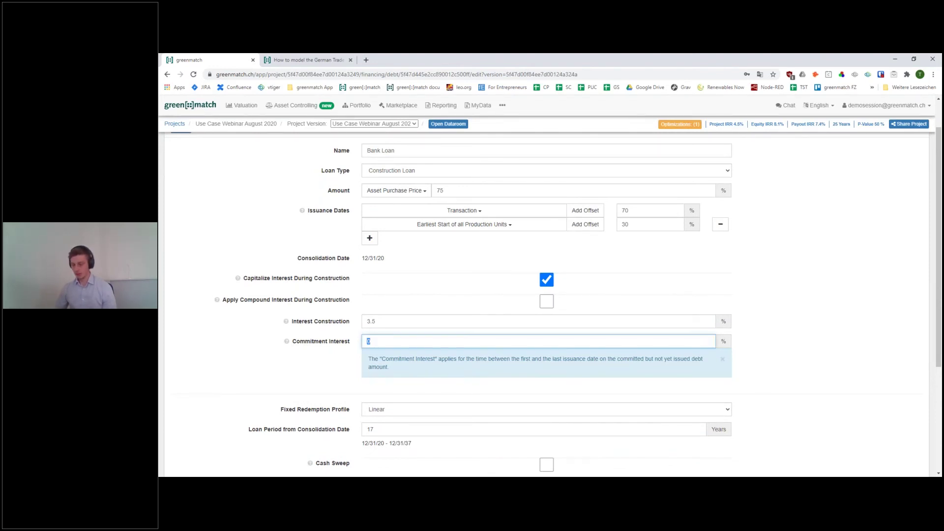
type("3.5")
scroll(327, 351, "down", 3)
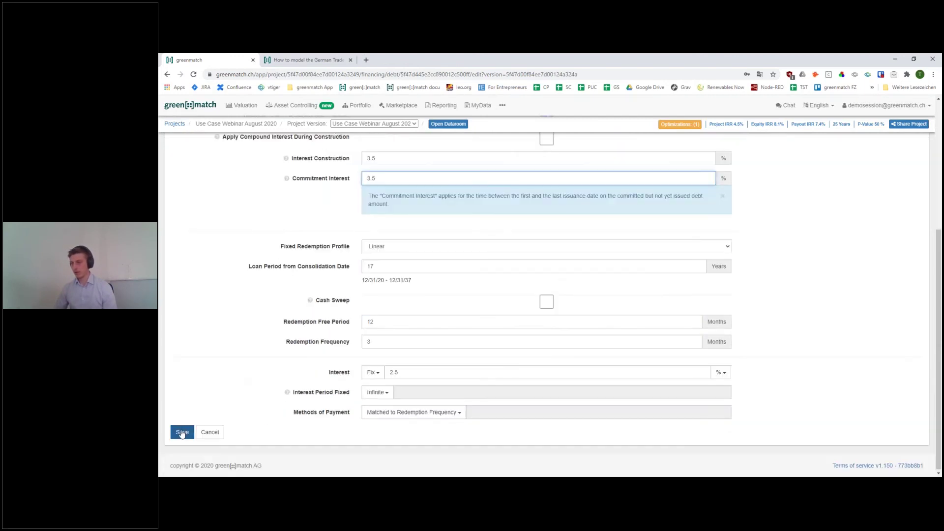
left_click(182, 433)
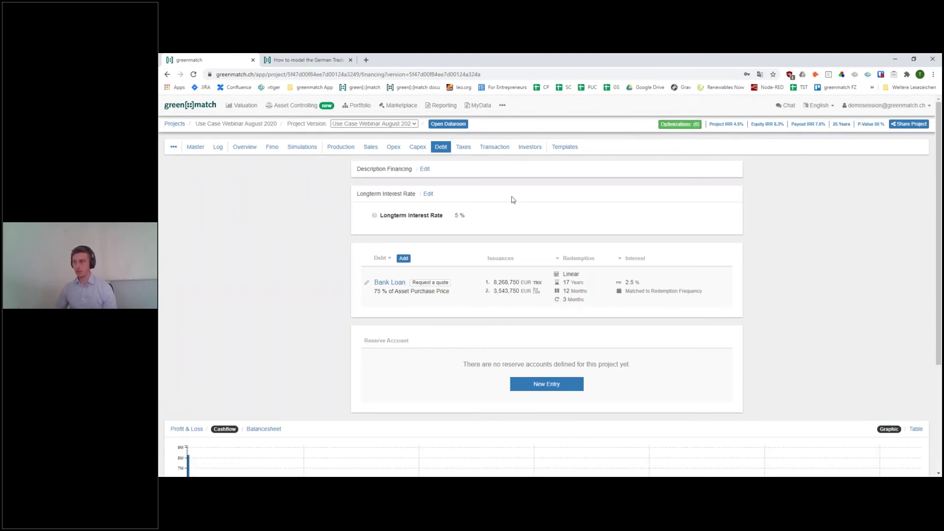
Examine the project's key return figures, the internal cashflow waterfall and the Liquidity section in the project overview.
left_click(241, 147)
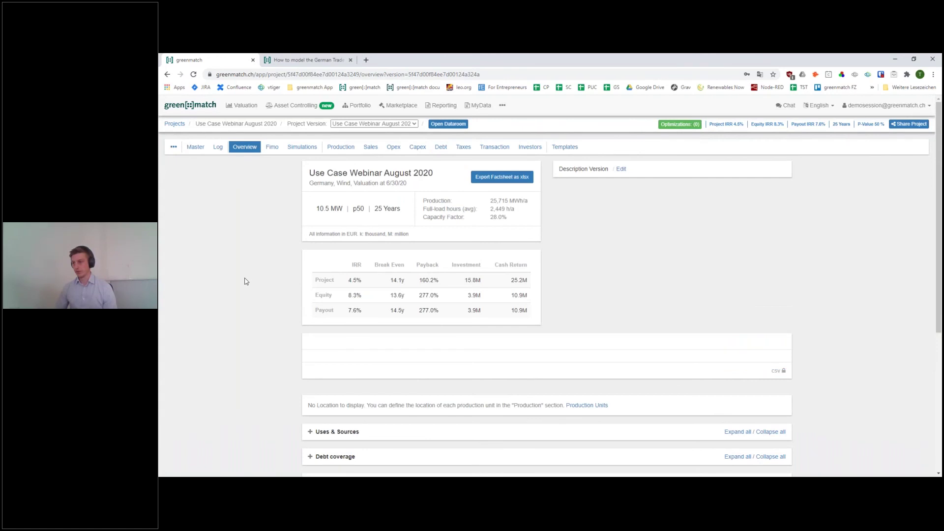
scroll(244, 282, "down", 2)
mouse_move(346, 375)
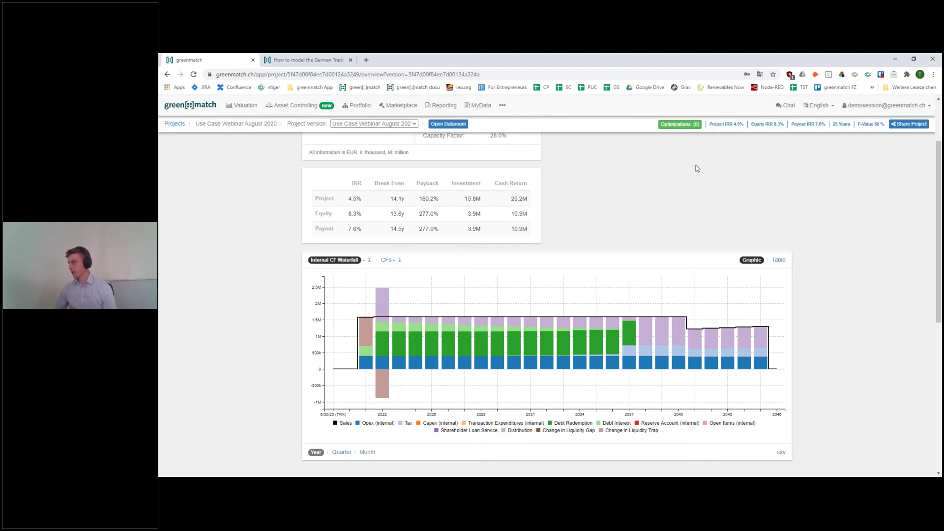
scroll(329, 349, "down", 5)
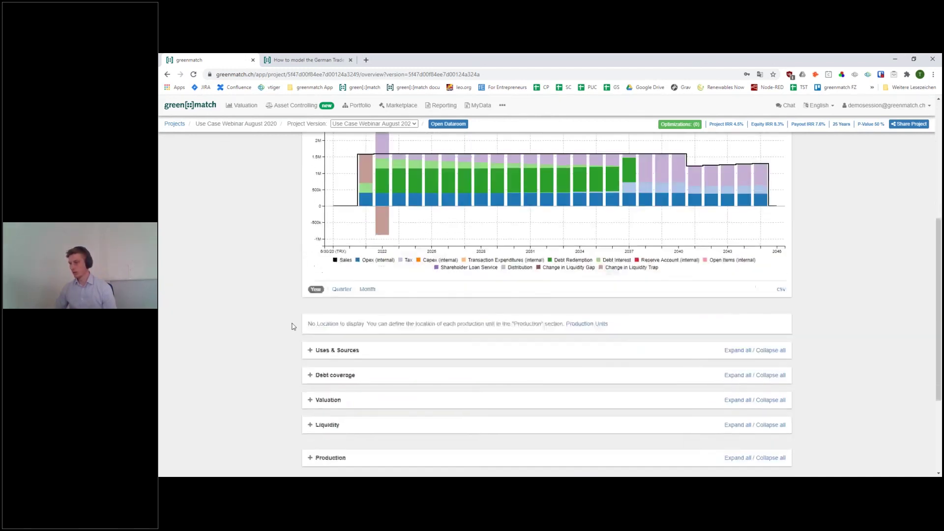
left_click(327, 348)
scroll(290, 362, "down", 3)
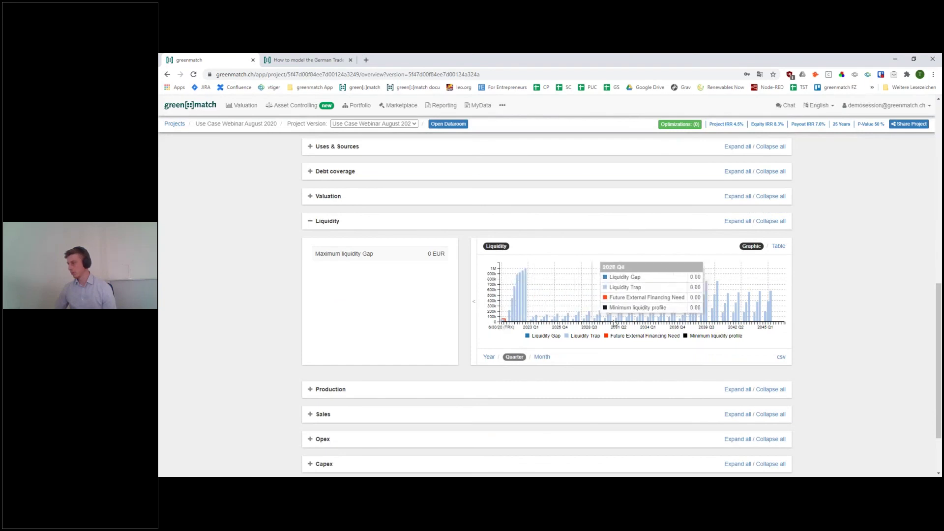
scroll(227, 306, "up", 10)
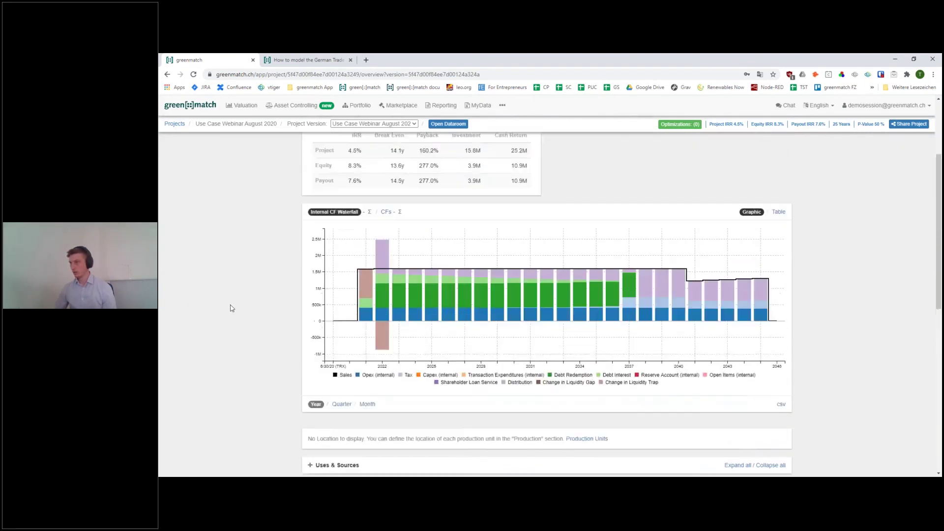